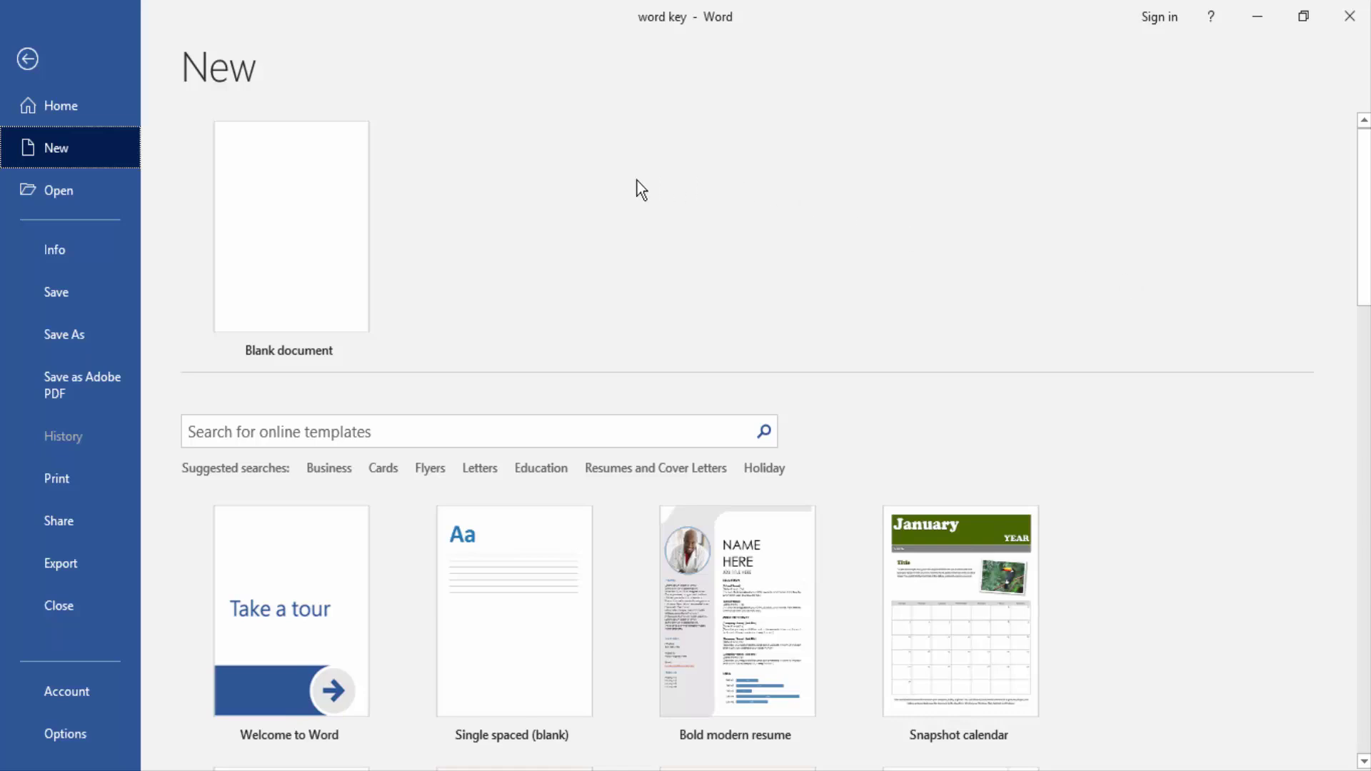
# Start a blank document and pick the Oval from the Insert Shapes gallery
pyautogui.click(275, 281)
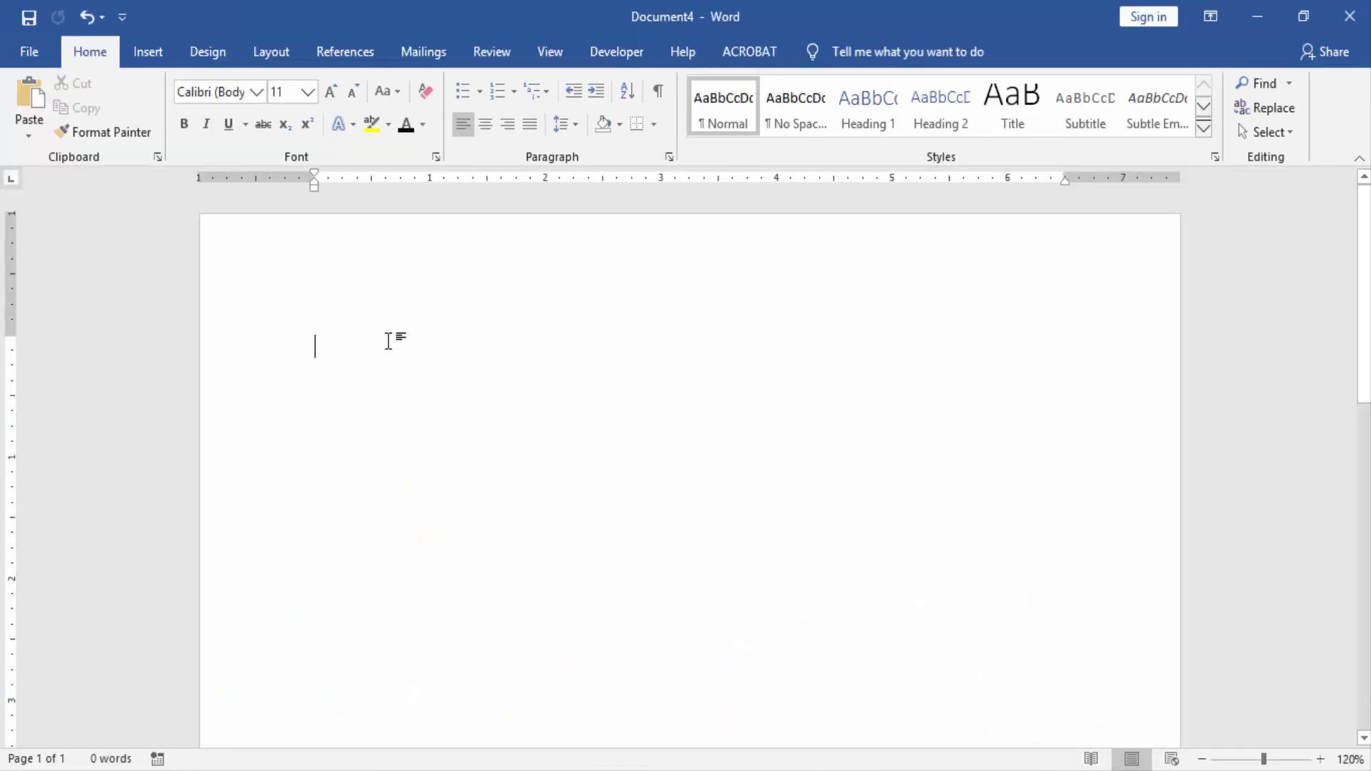
pyautogui.click(148, 52)
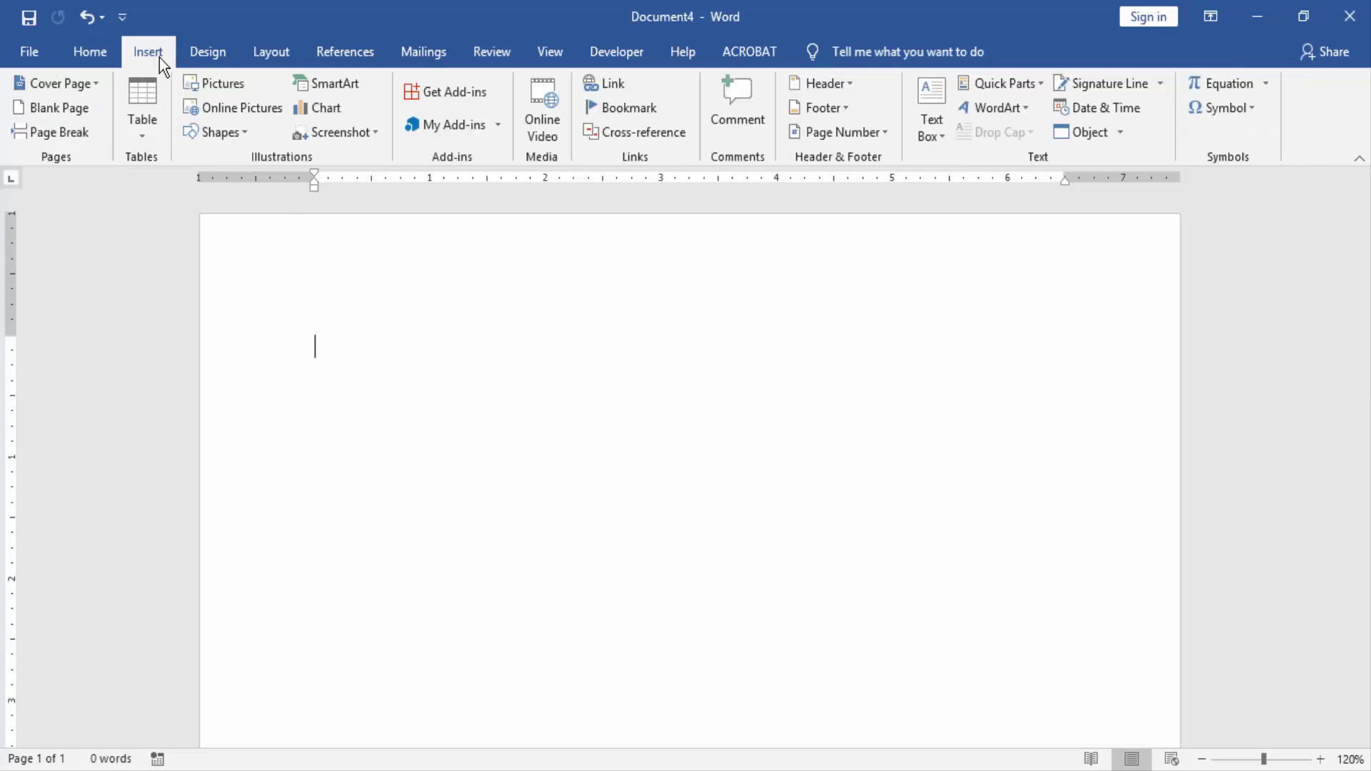
pyautogui.click(238, 131)
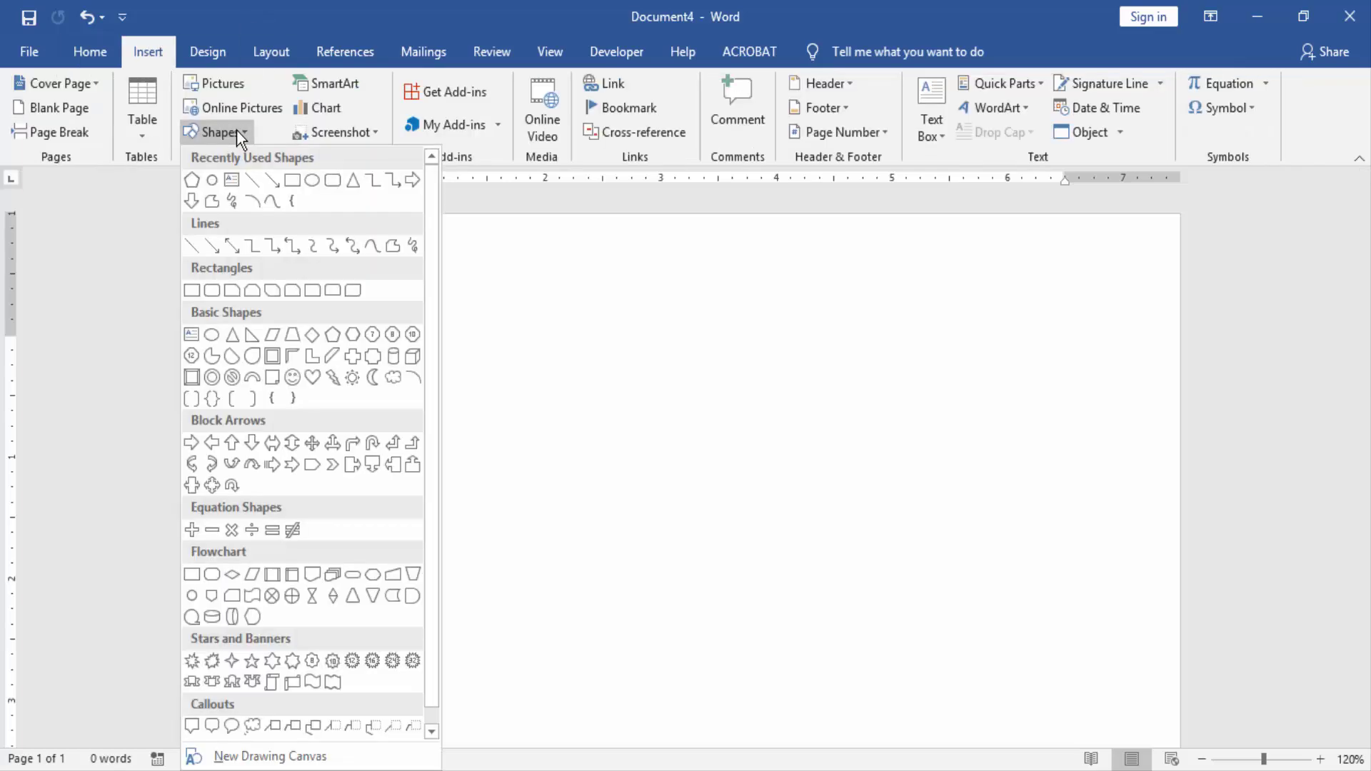
pyautogui.click(312, 182)
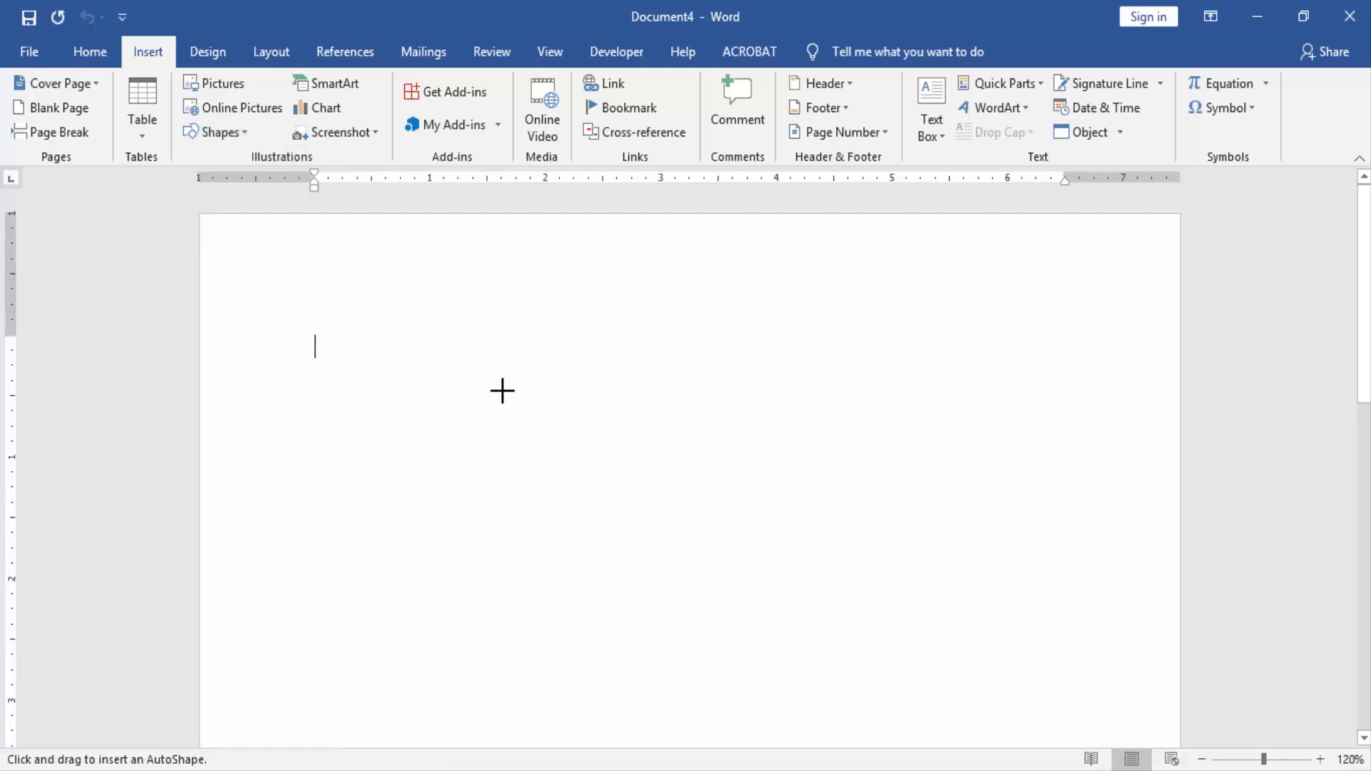
# Draw a circle in the upper middle of the page and type 'Oval Shapes with text', fixing the typo
pyautogui.moveTo(463, 307); pyautogui.dragTo(725, 551)
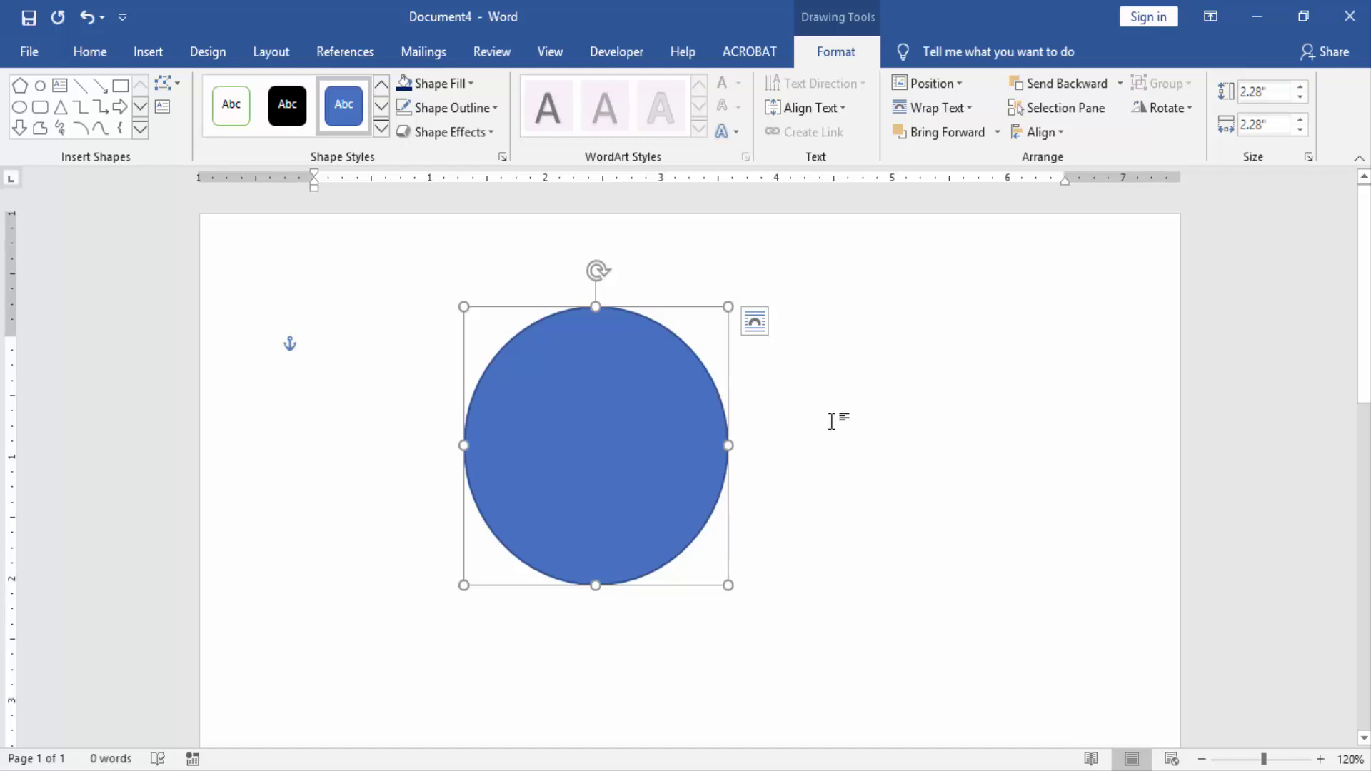
pyautogui.write('Oval ')
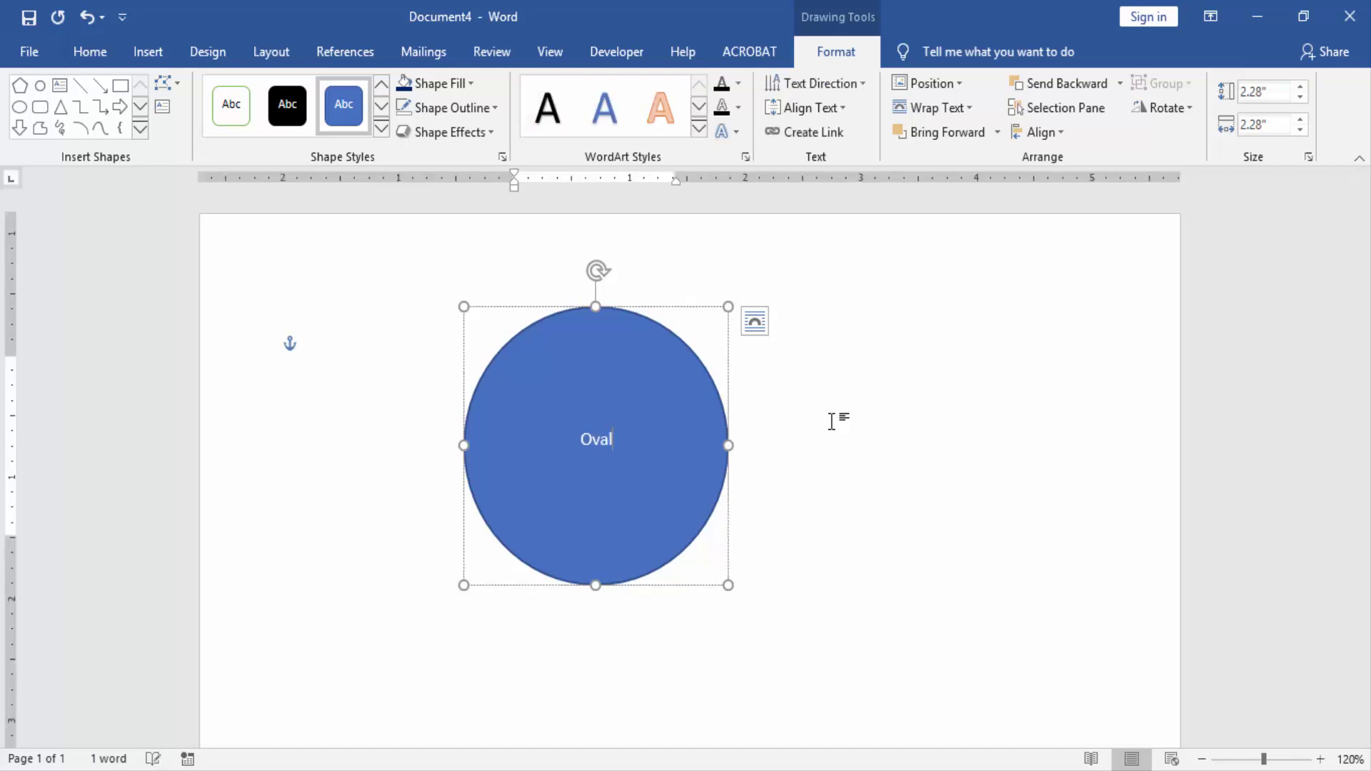
pyautogui.write('T')
pyautogui.press('BackSpace')
pyautogui.write('S')
pyautogui.write('hapes')
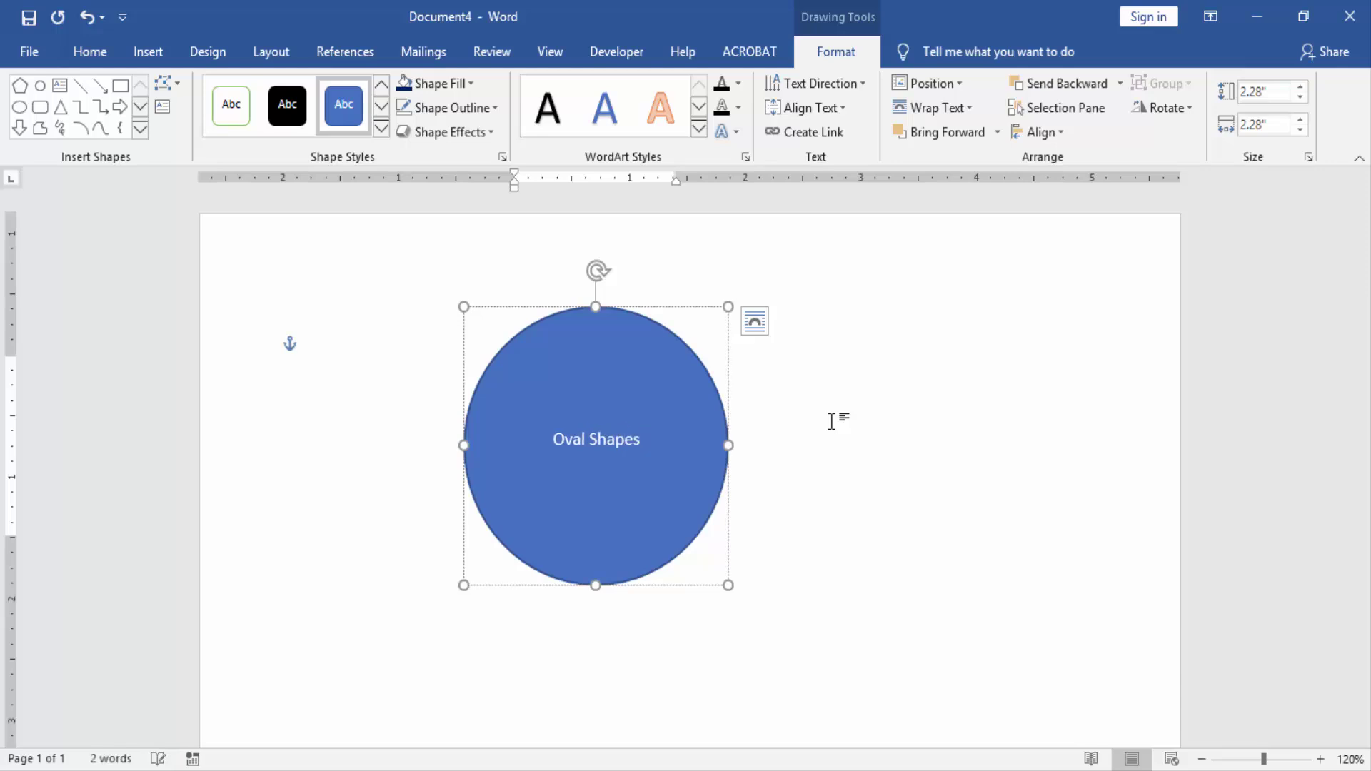
pyautogui.write(' with te')
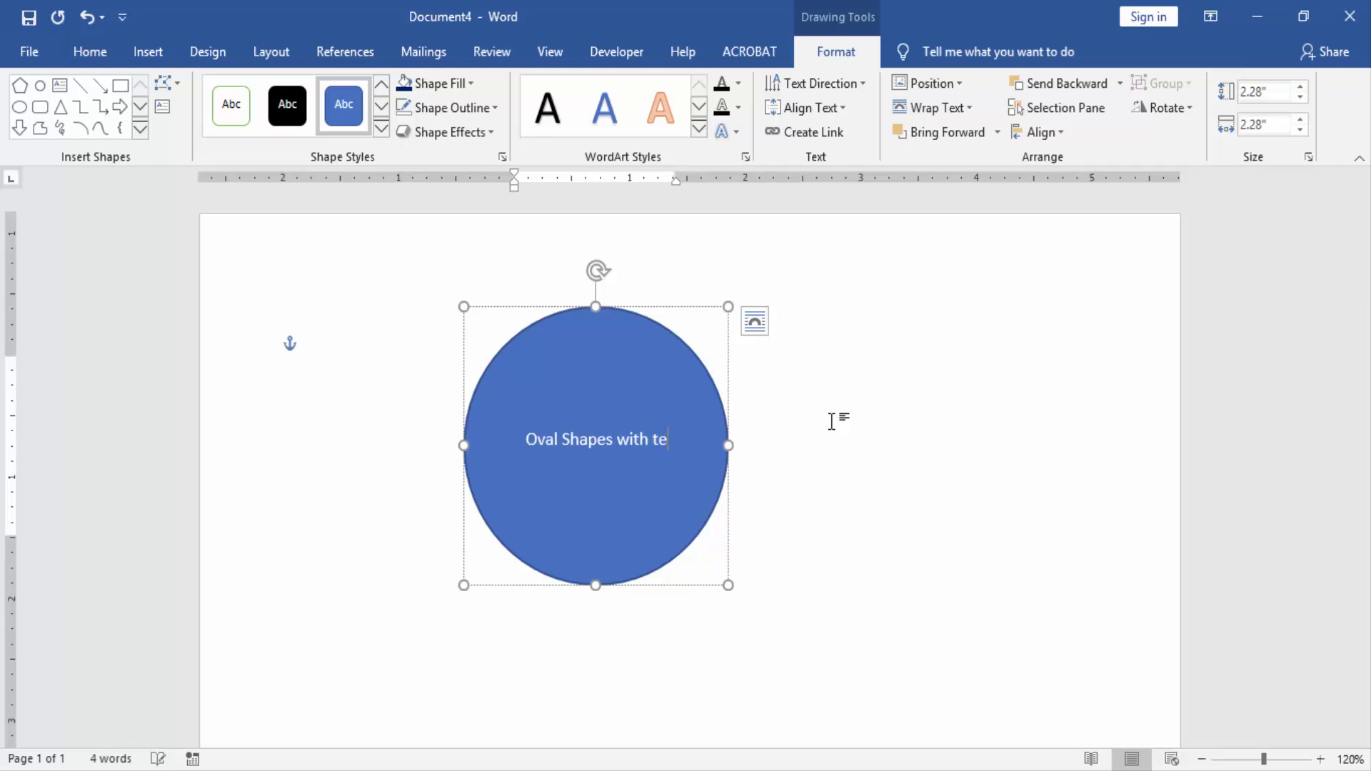
pyautogui.write('xt')
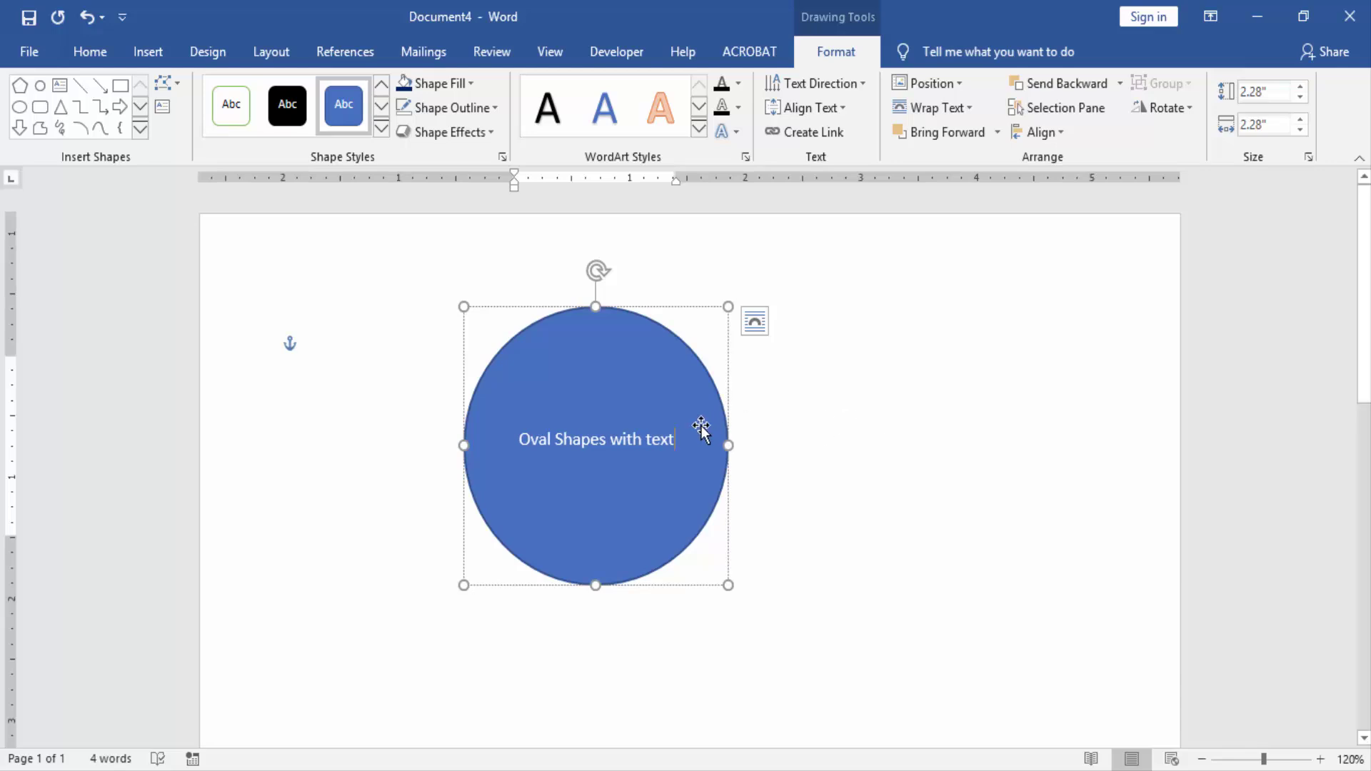
# Enlarge all the circle's text to 24 pt
pyautogui.tripleClick(641, 440)
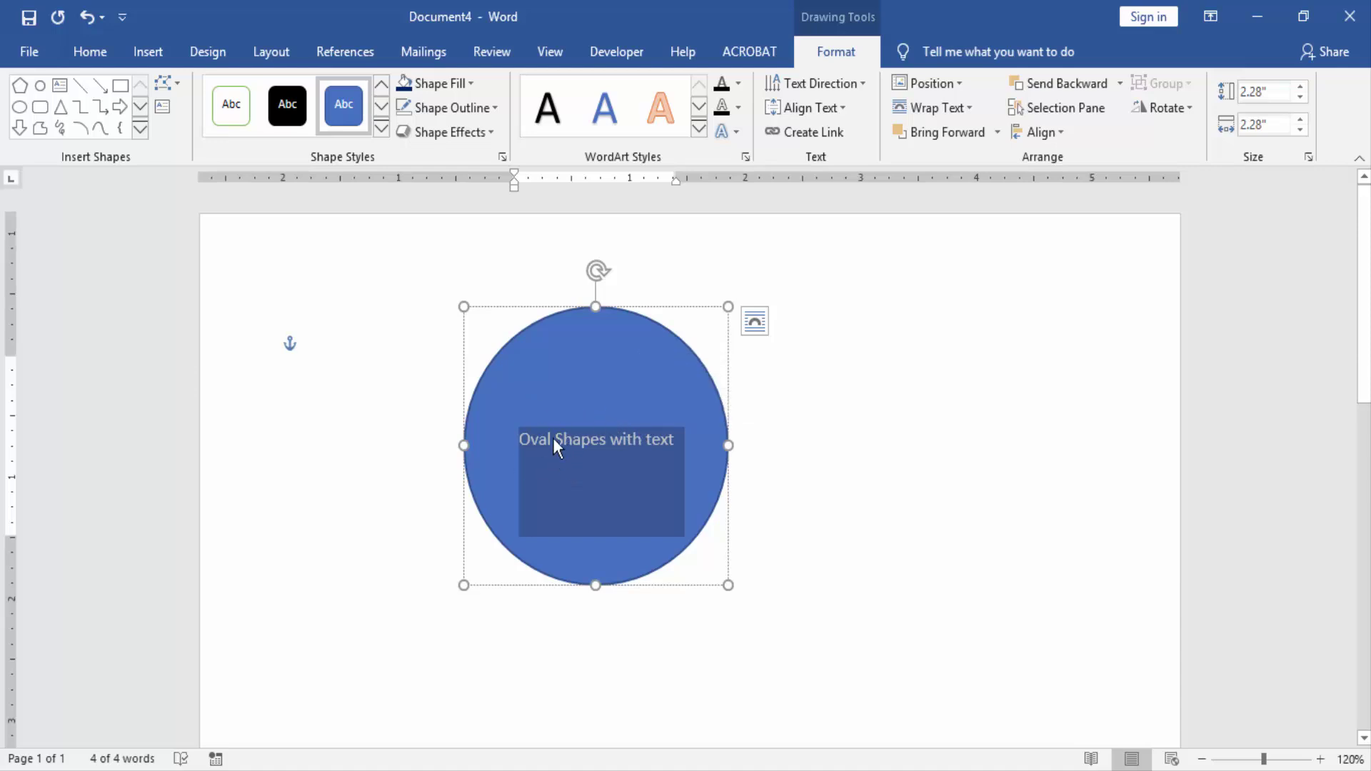
pyautogui.click(90, 54)
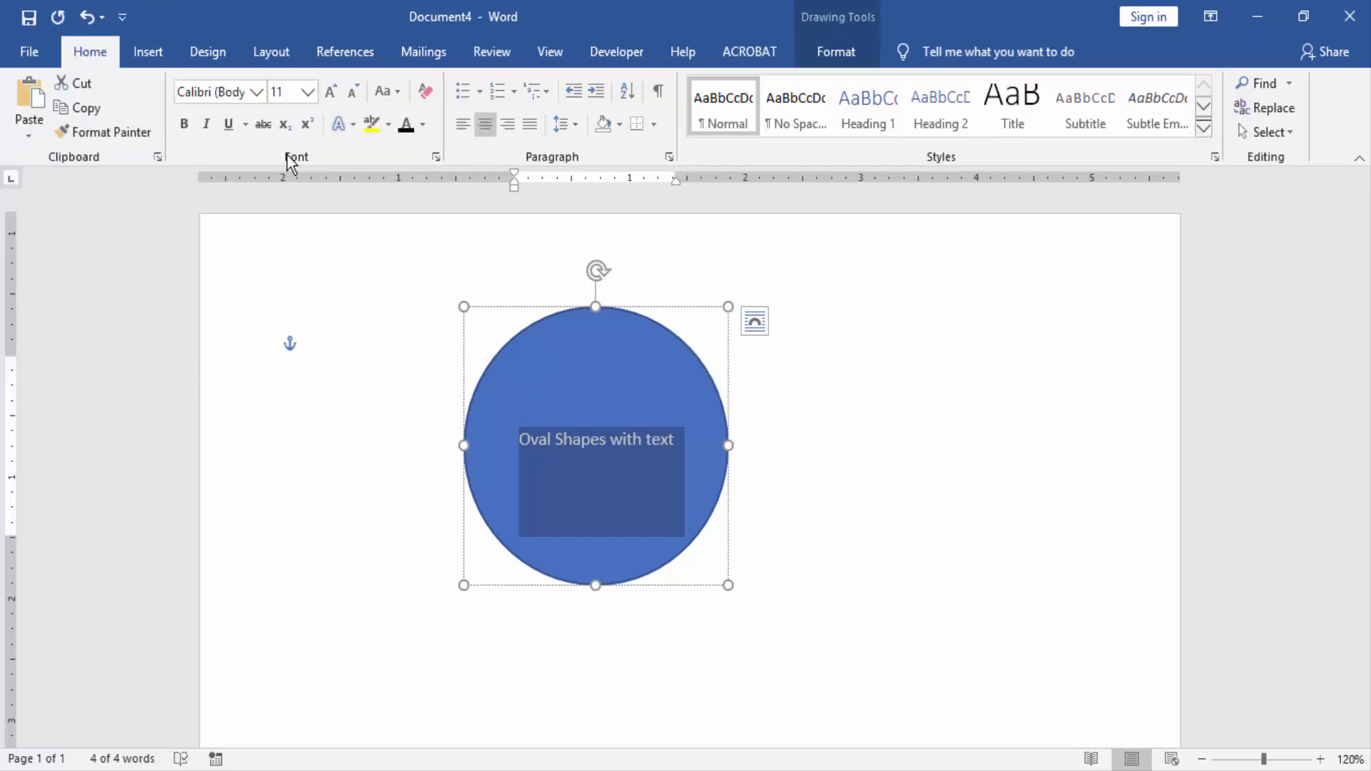
pyautogui.click(335, 90)
pyautogui.click(335, 90)
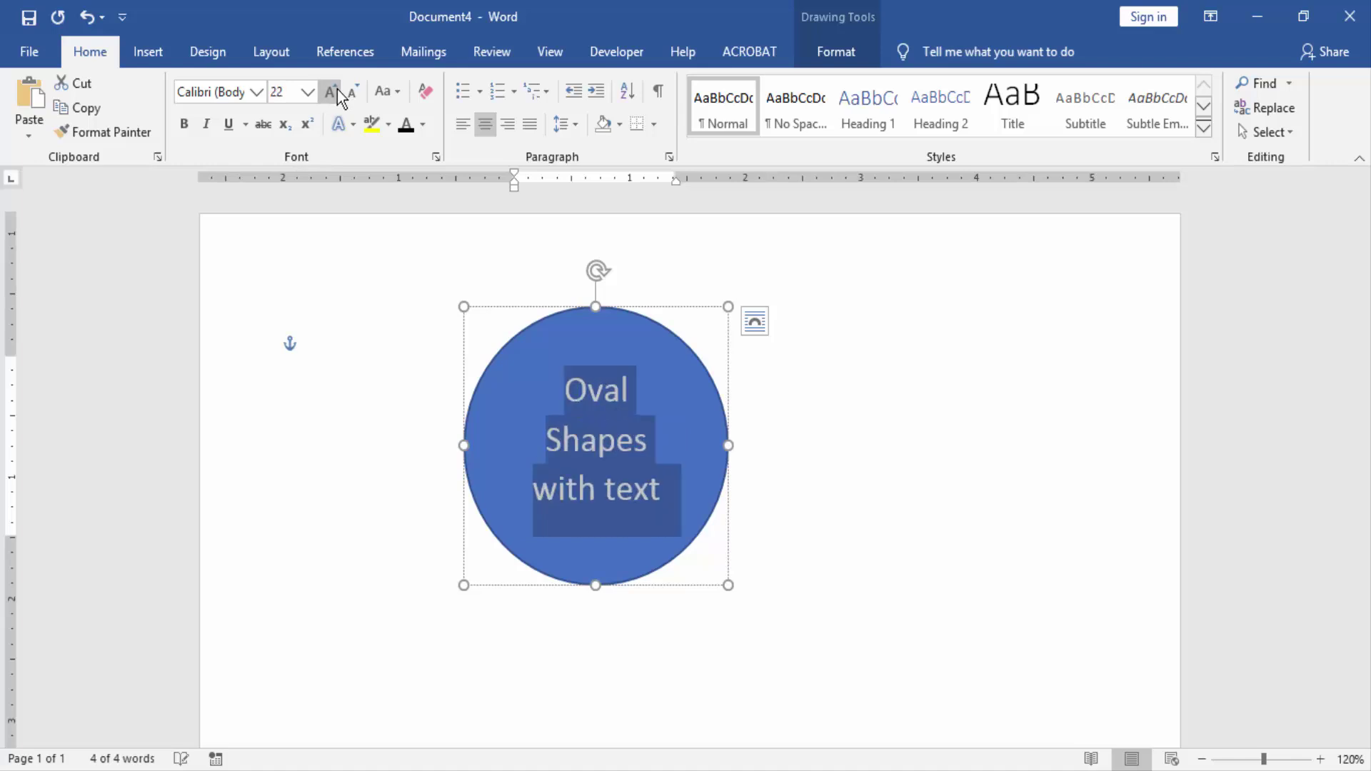
pyautogui.click(335, 91)
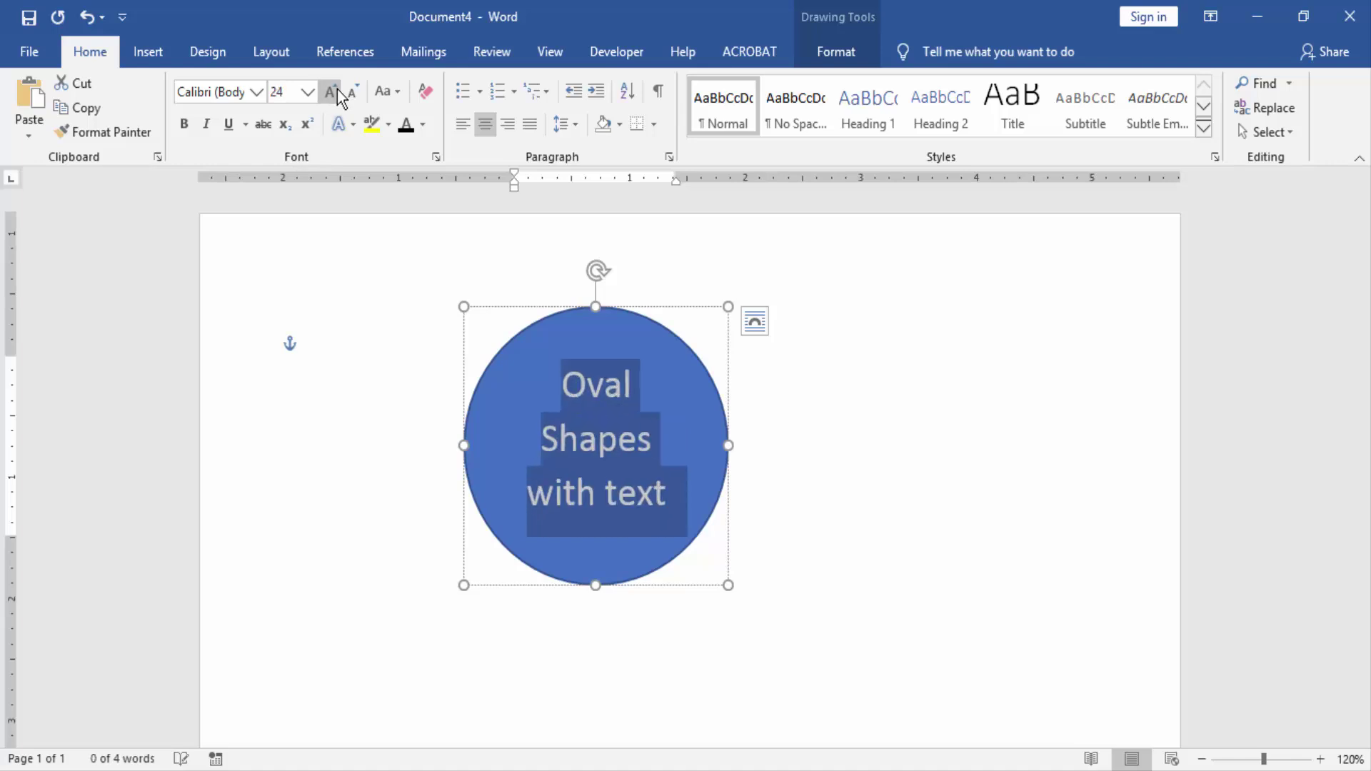
# Make the circle's text white and bold
pyautogui.click(424, 124)
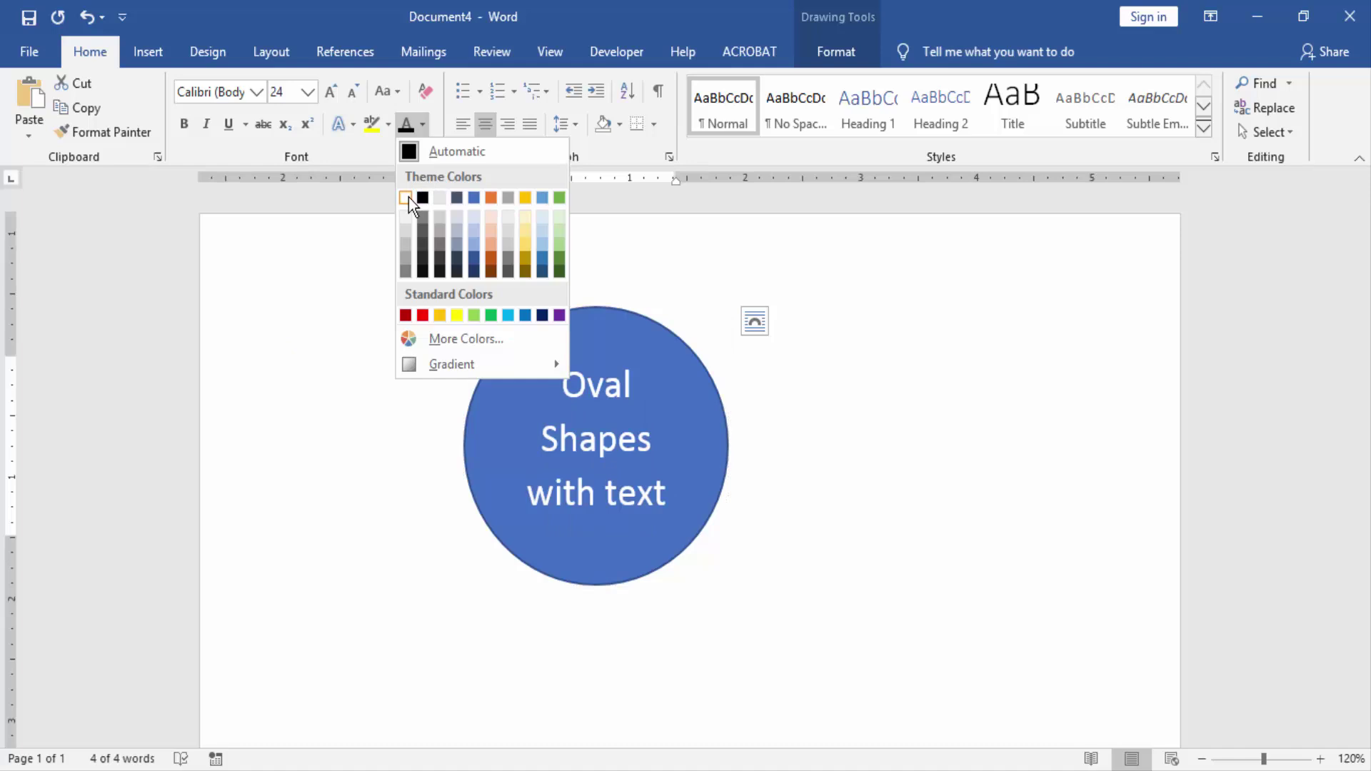
pyautogui.click(407, 198)
pyautogui.click(182, 125)
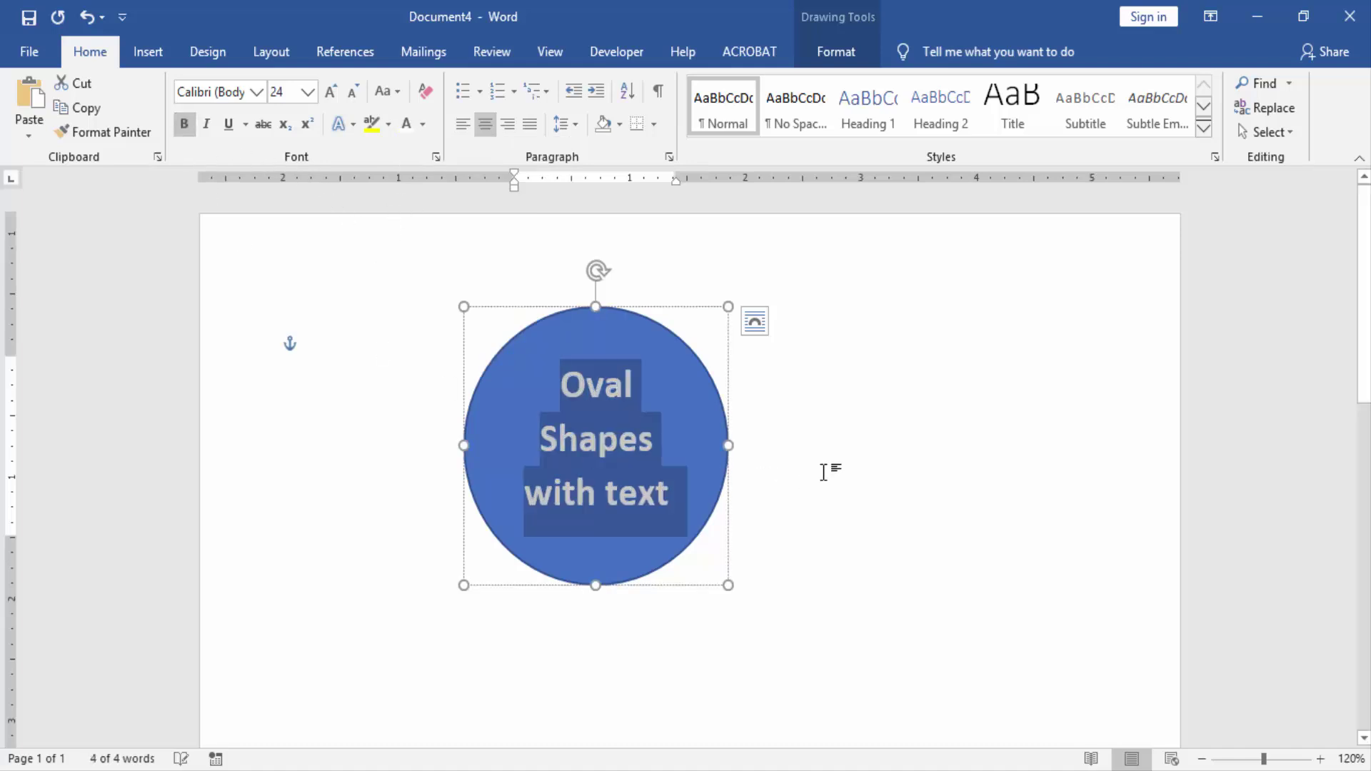
pyautogui.click(826, 469)
pyautogui.click(529, 349)
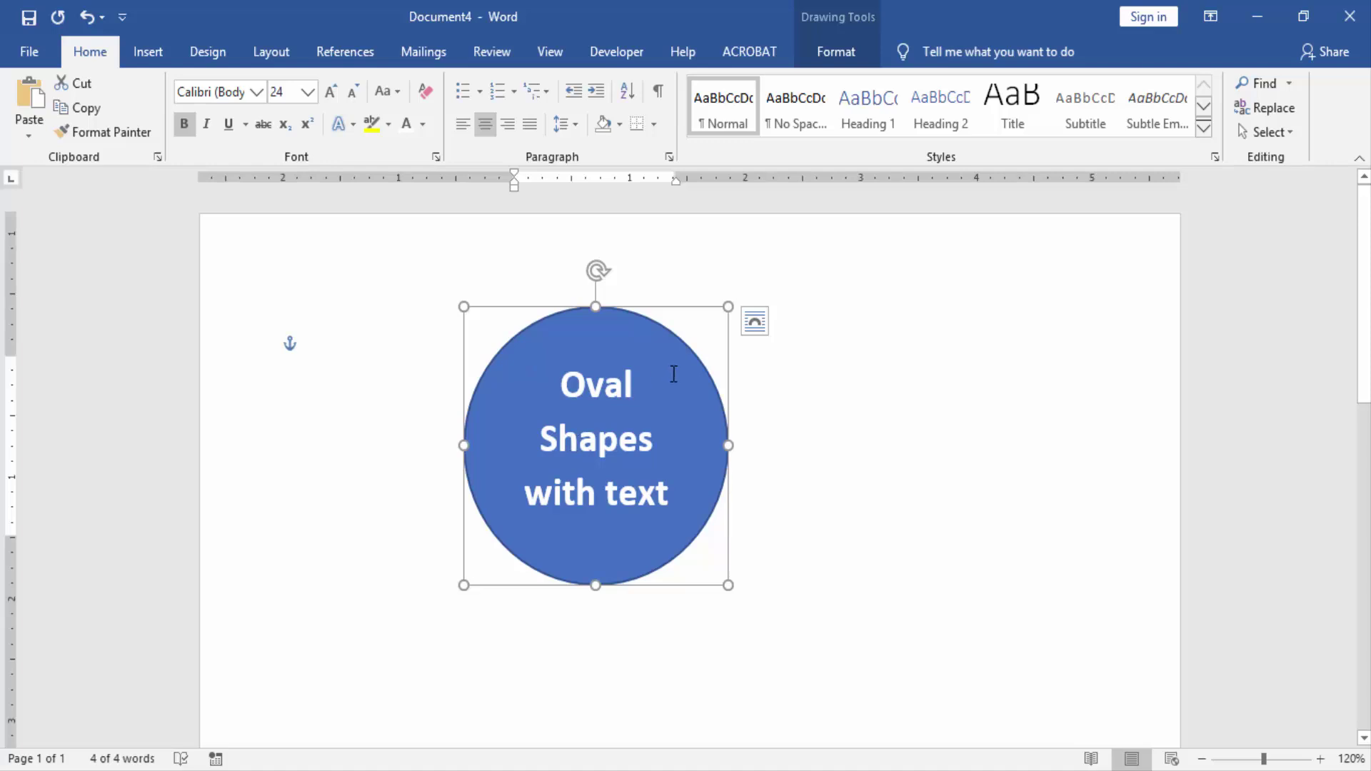
# Change the circle's fill colour from blue to green
pyautogui.click(835, 53)
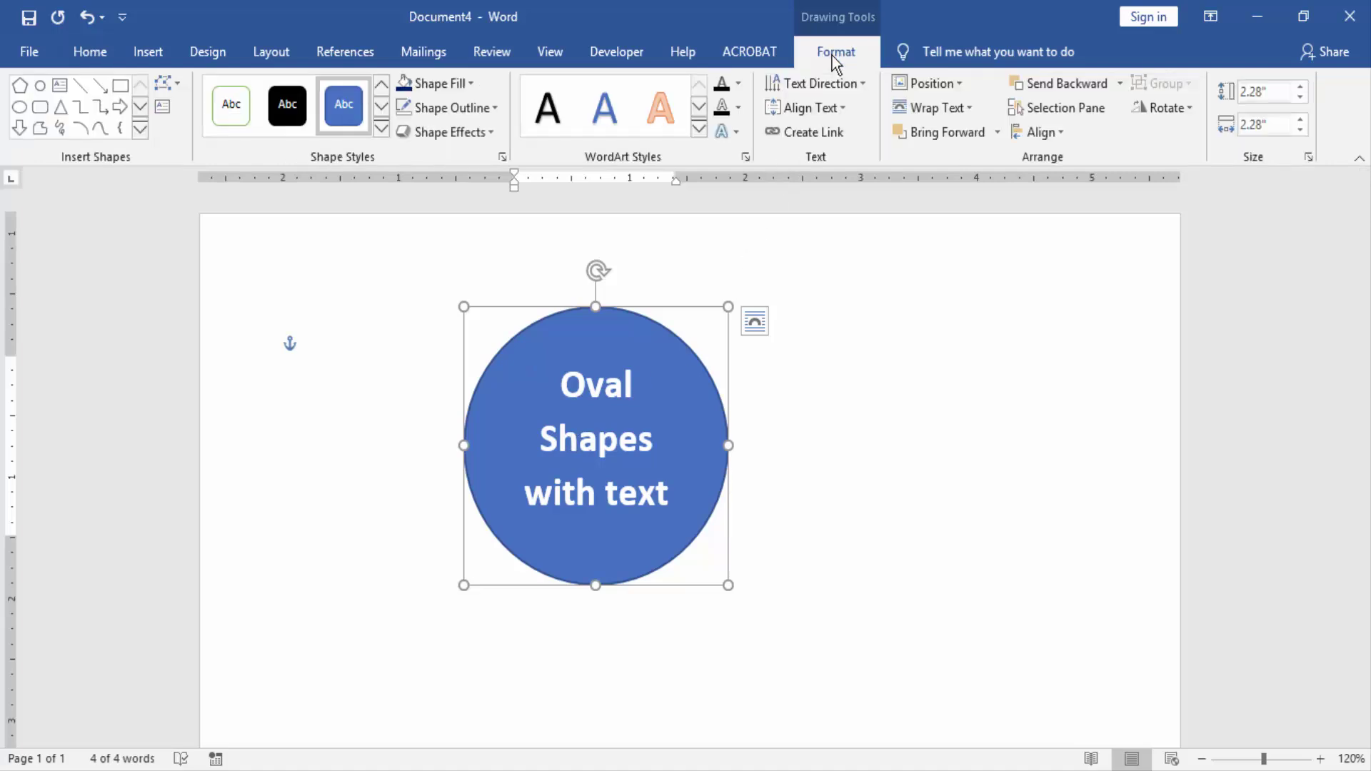
pyautogui.click(469, 84)
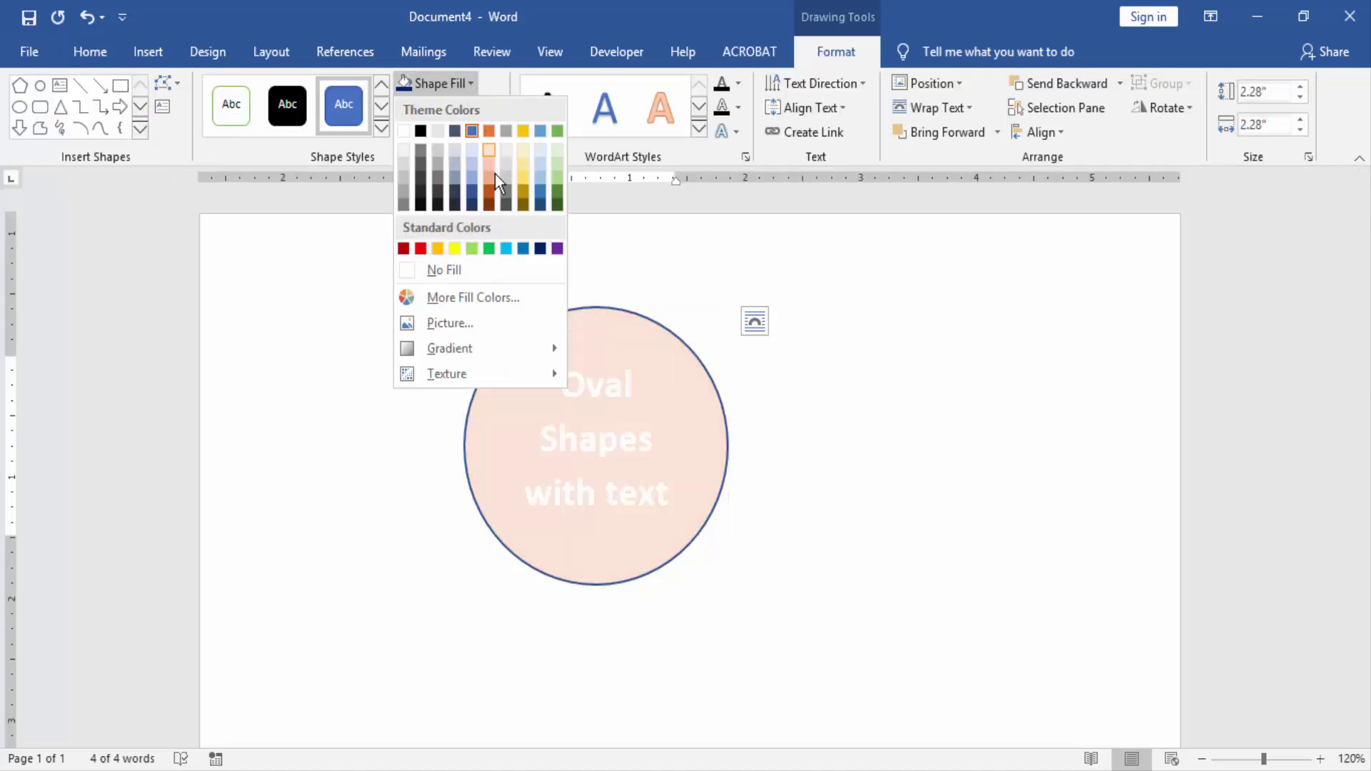
pyautogui.click(554, 193)
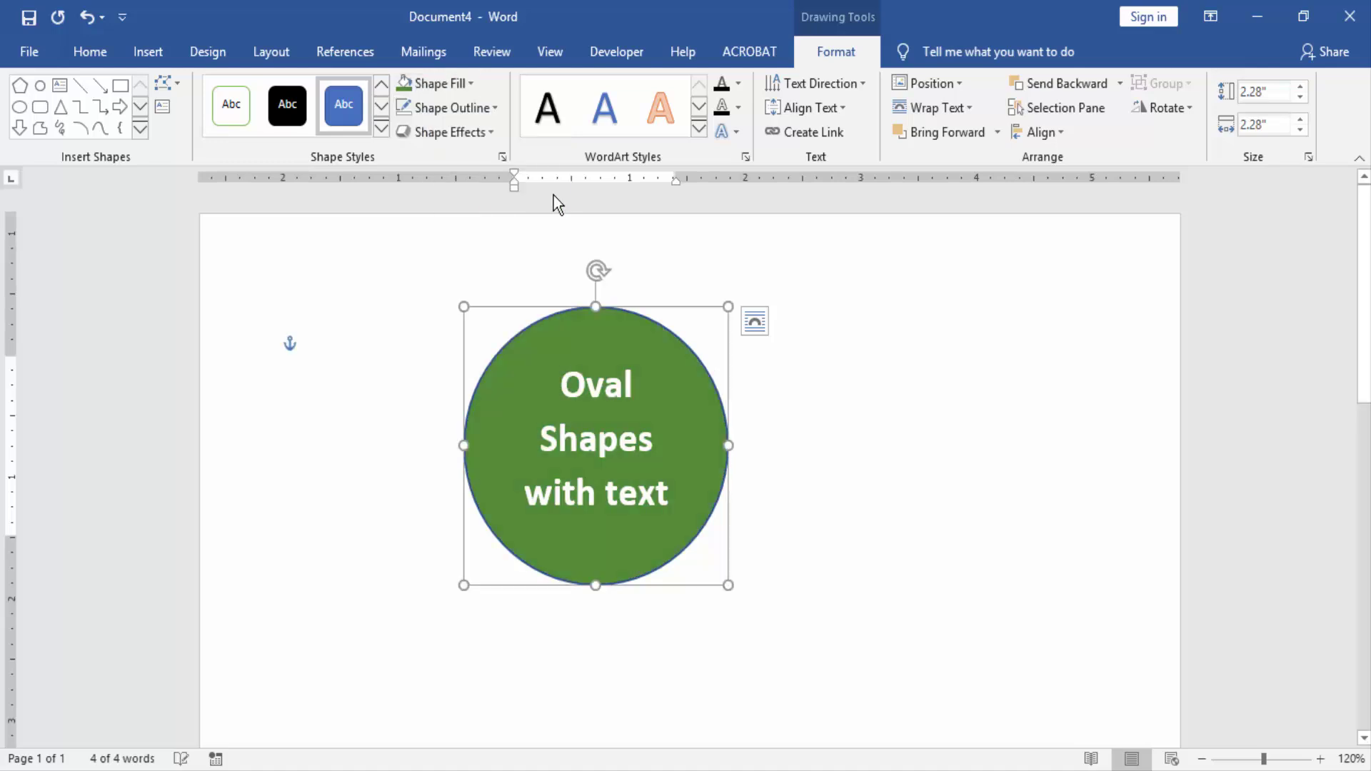
pyautogui.click(974, 521)
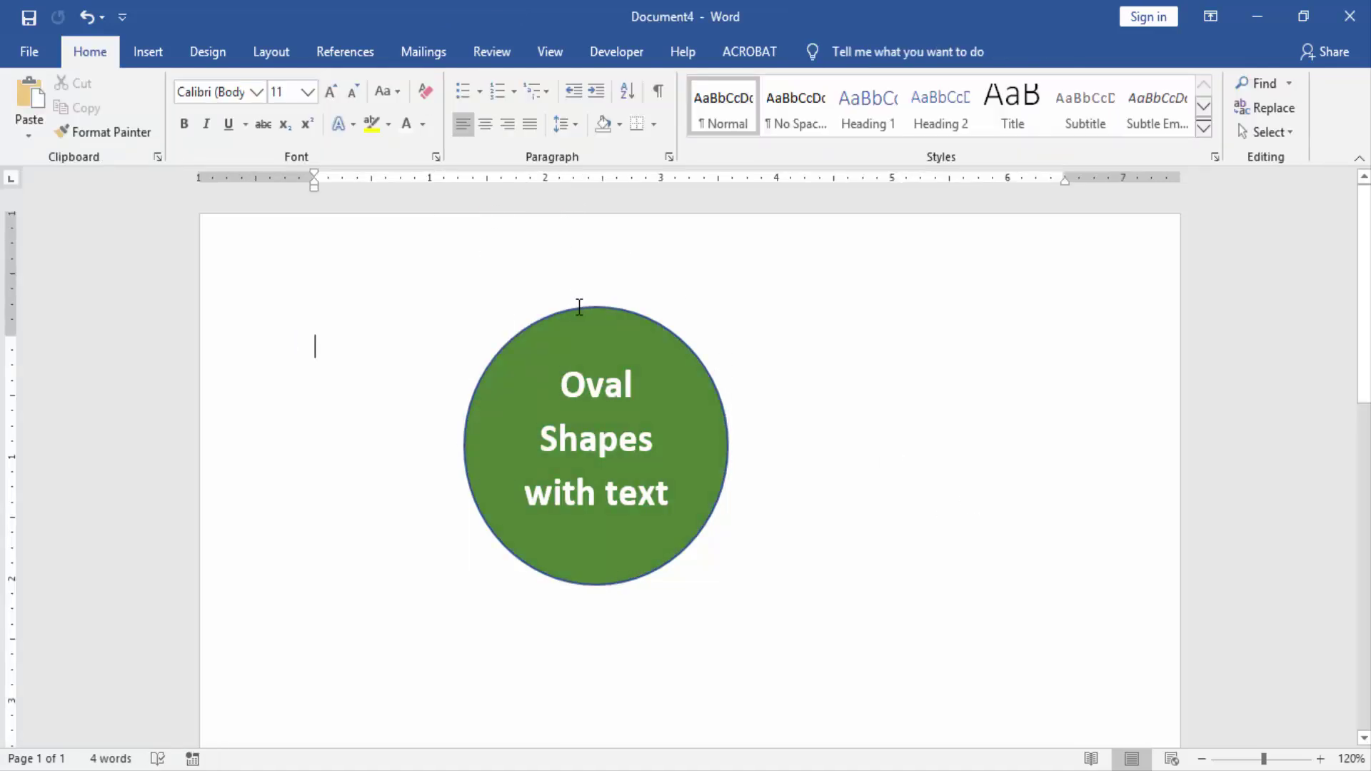
pyautogui.click(582, 313)
pyautogui.click(820, 54)
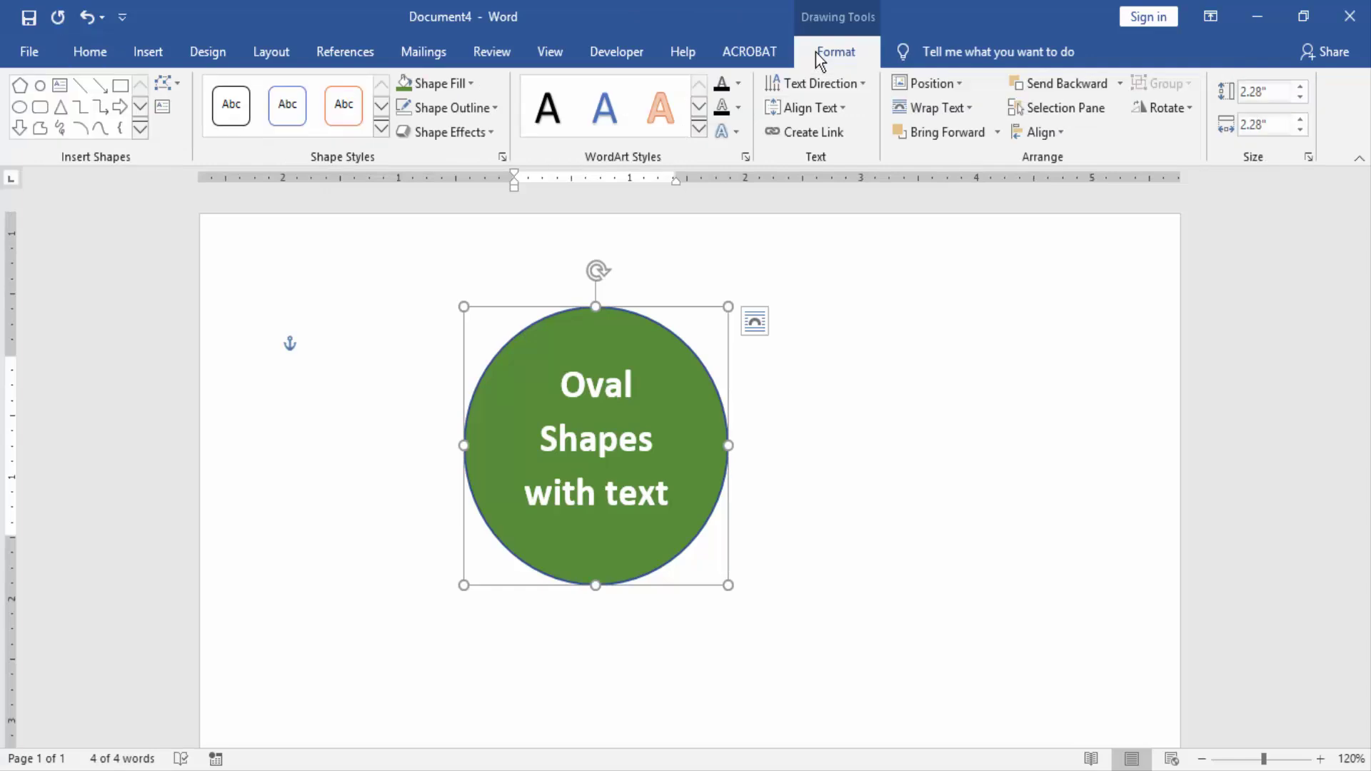
# Change the circle's outline from blue to standard red
pyautogui.click(494, 111)
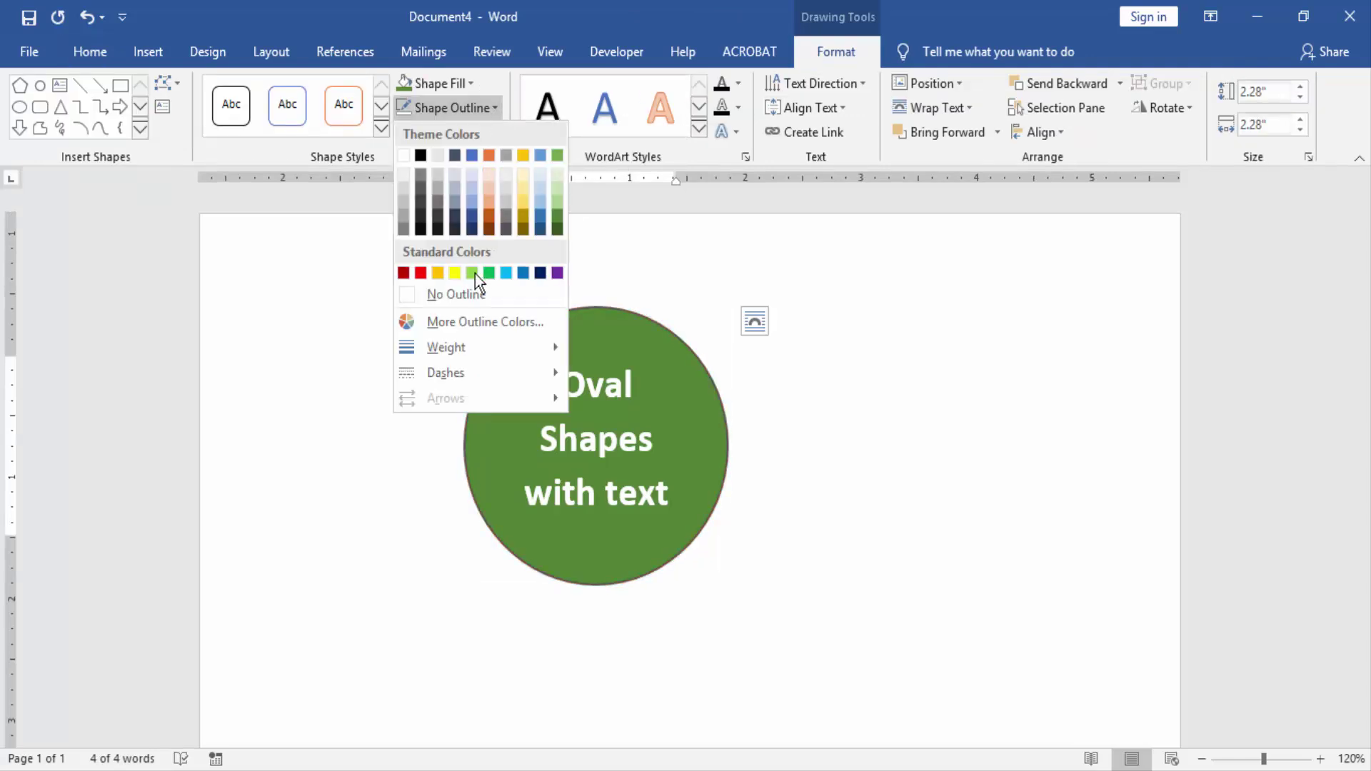
pyautogui.press('Escape')
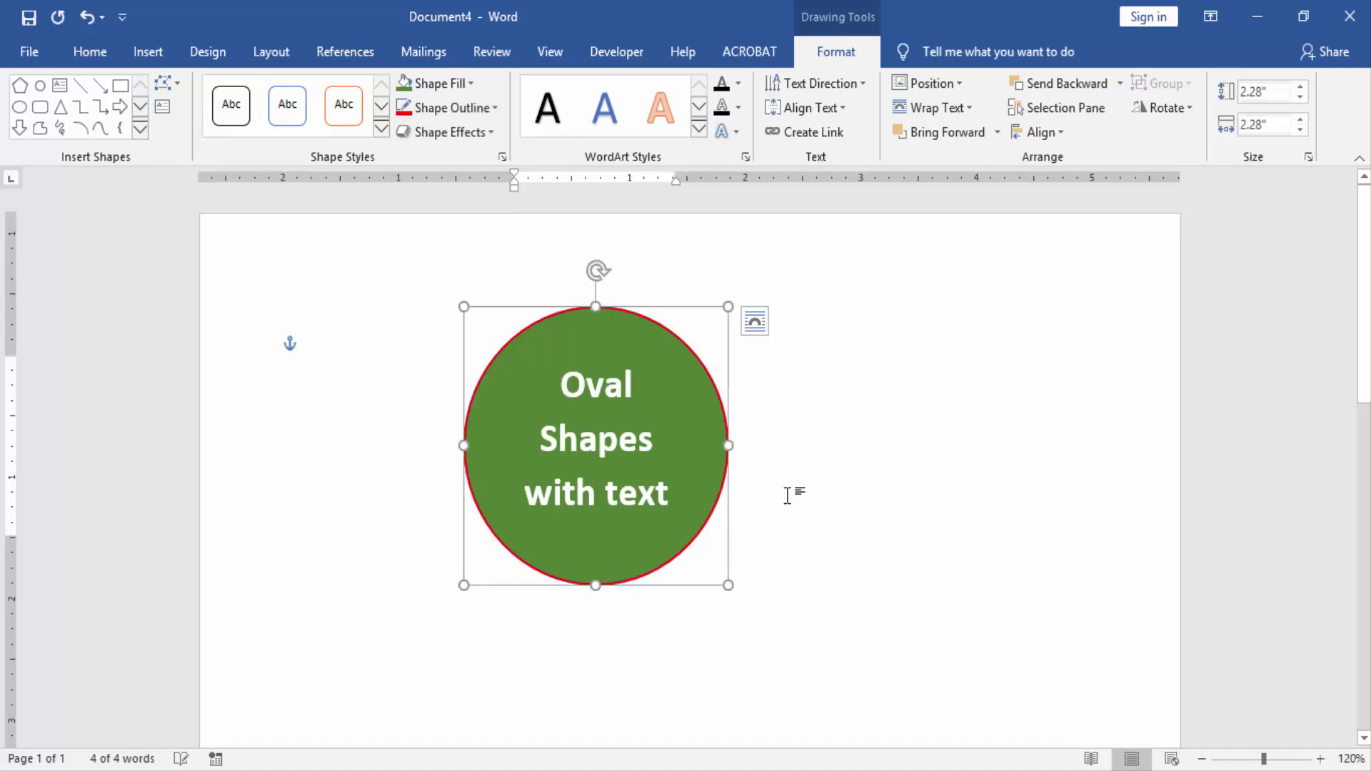
pyautogui.click(789, 493)
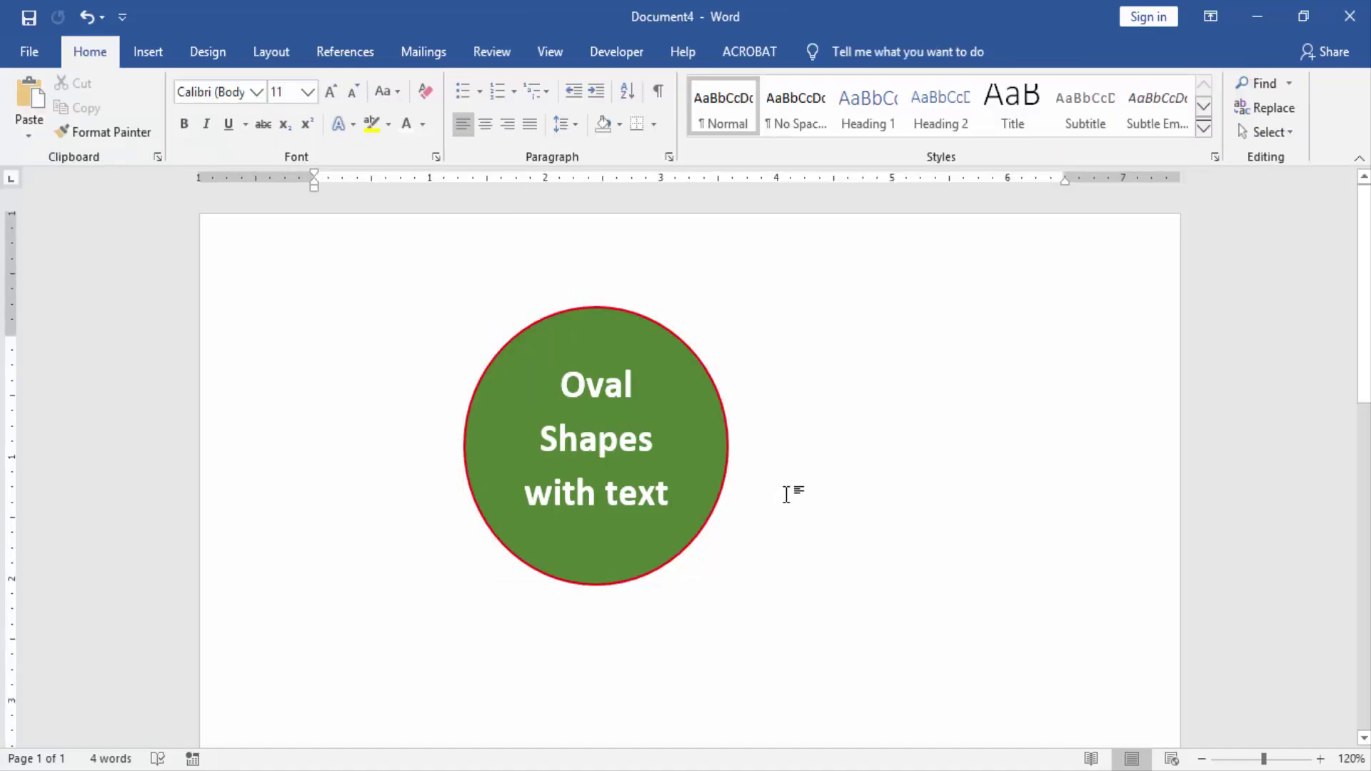